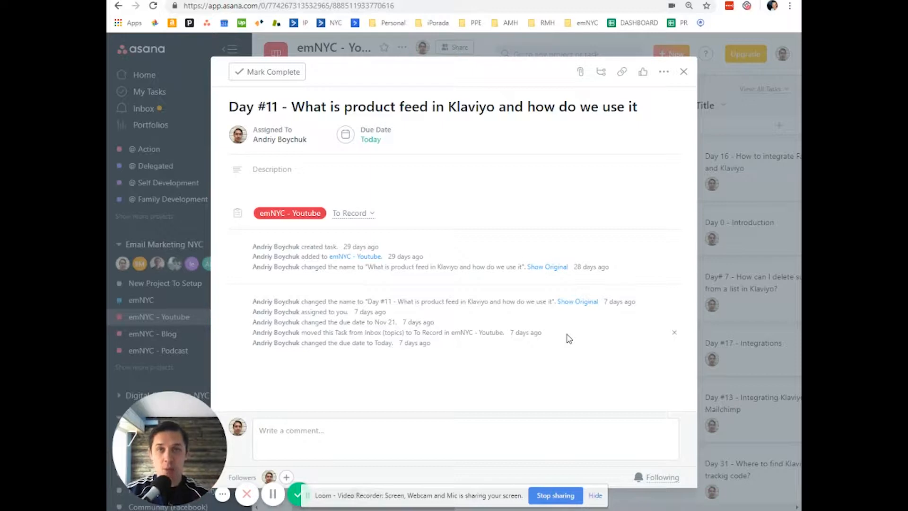
Switch to Klaviyo and open the account's list of data feeds.
left_click(546, 1)
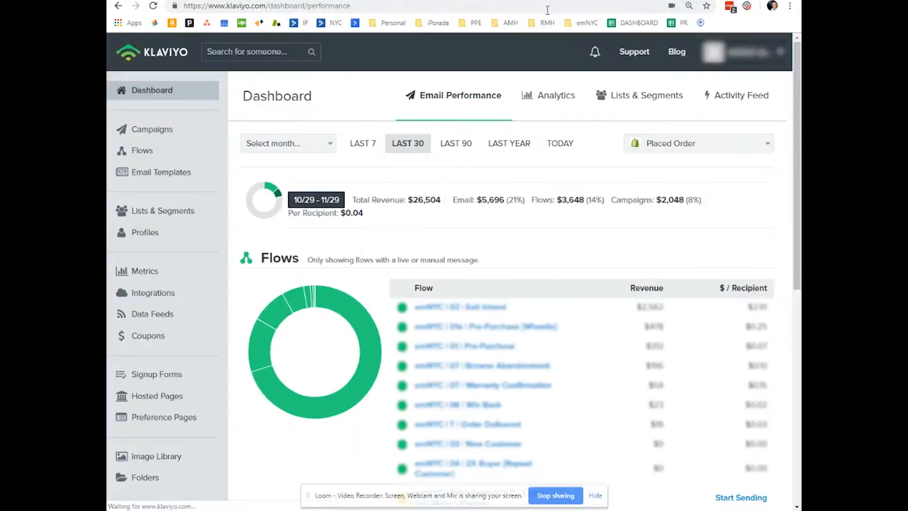
left_click_drag(800, 70, 800, 72)
scroll(148, 229, "down", 2)
left_click(149, 230)
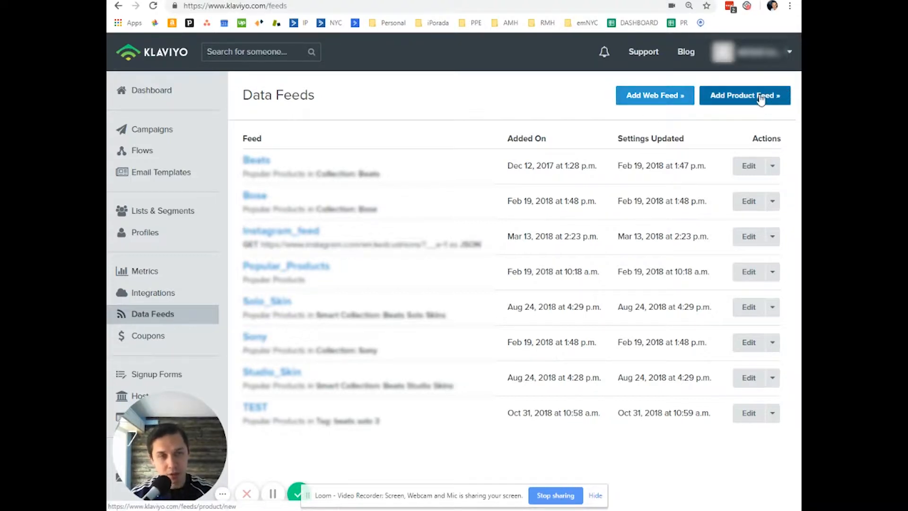
Start a new product feed and name it Example_Video.
left_click(773, 108)
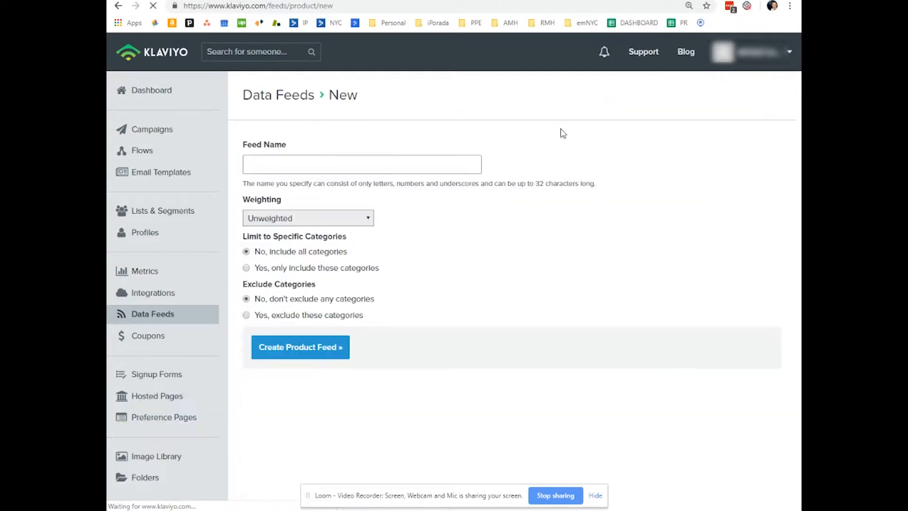
left_click(355, 169)
left_click(456, 127)
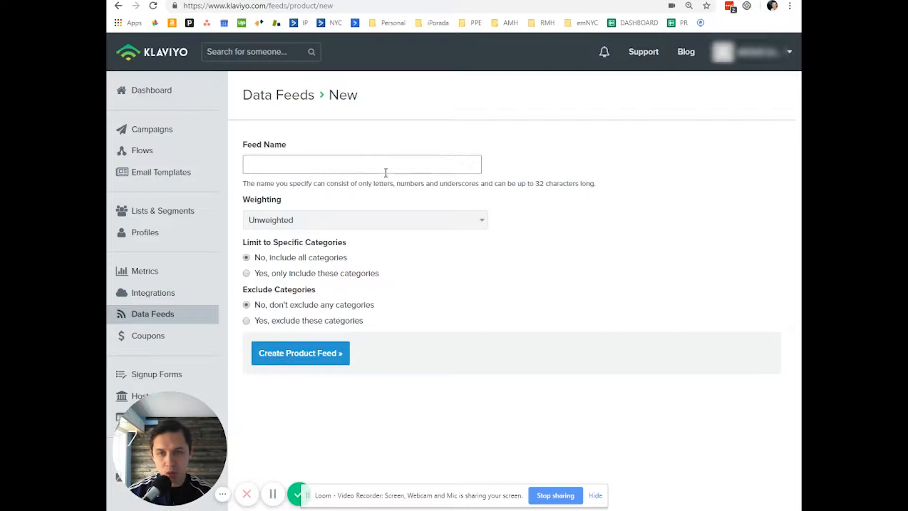
left_click(362, 171)
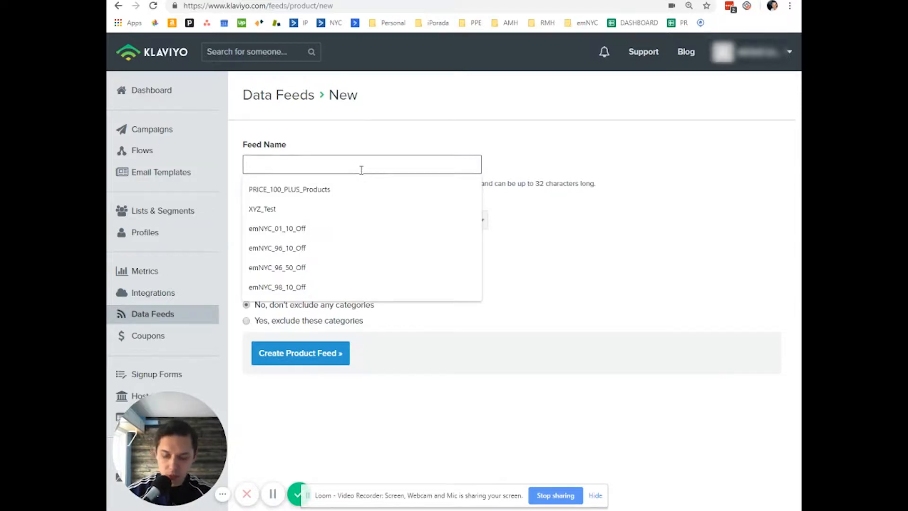
type("Example_")
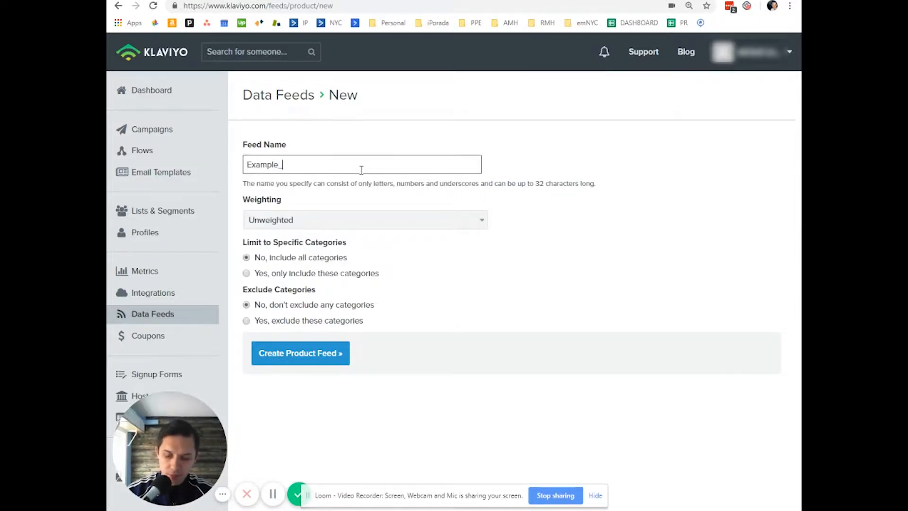
type("Video")
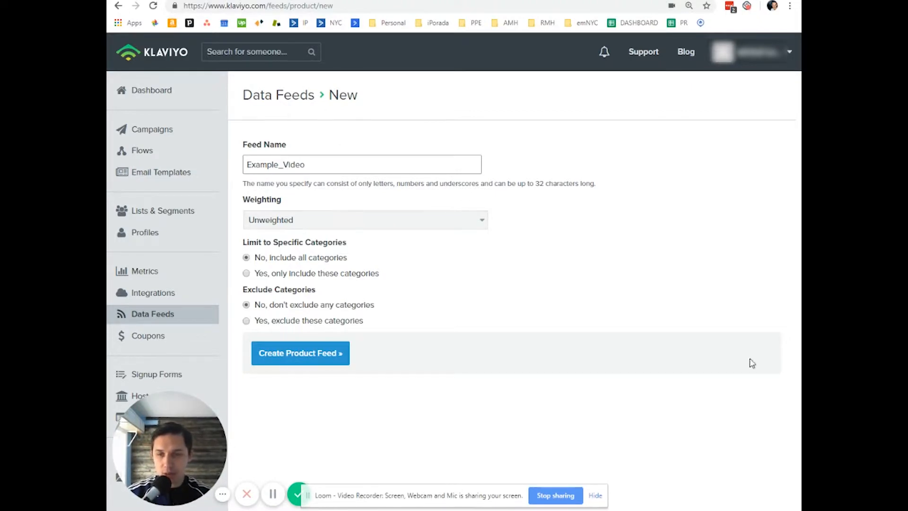
Set the feed's weighting to Popular products first and create the product feed.
left_click(343, 222)
left_click(329, 289)
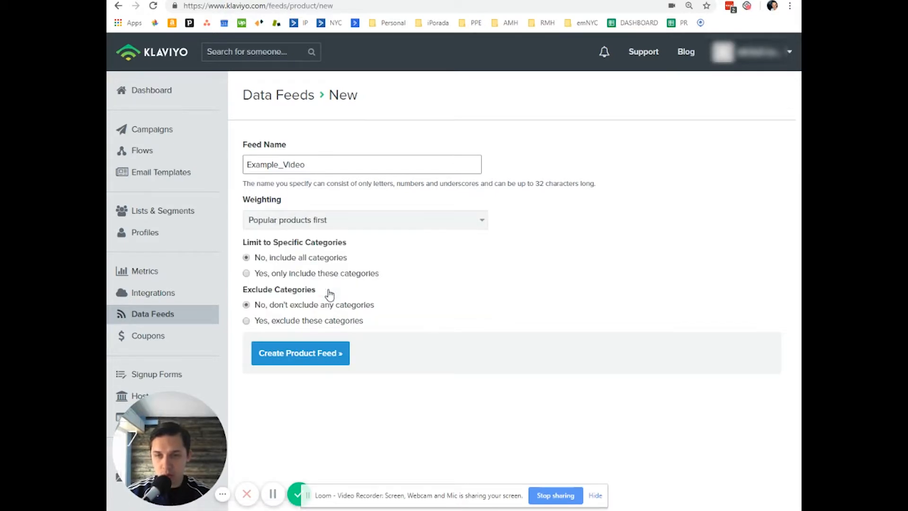
left_click(301, 353)
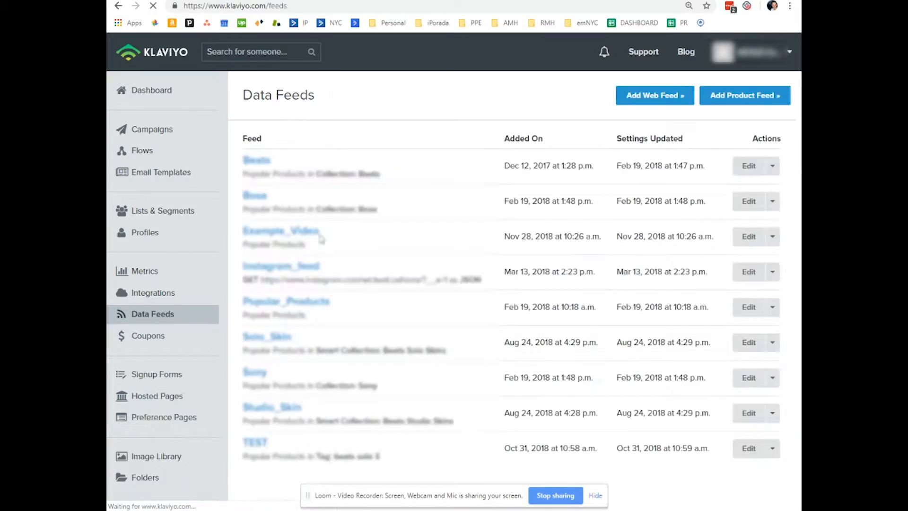
Start a new email campaign and name it "XYZ VIdeo".
left_click(152, 129)
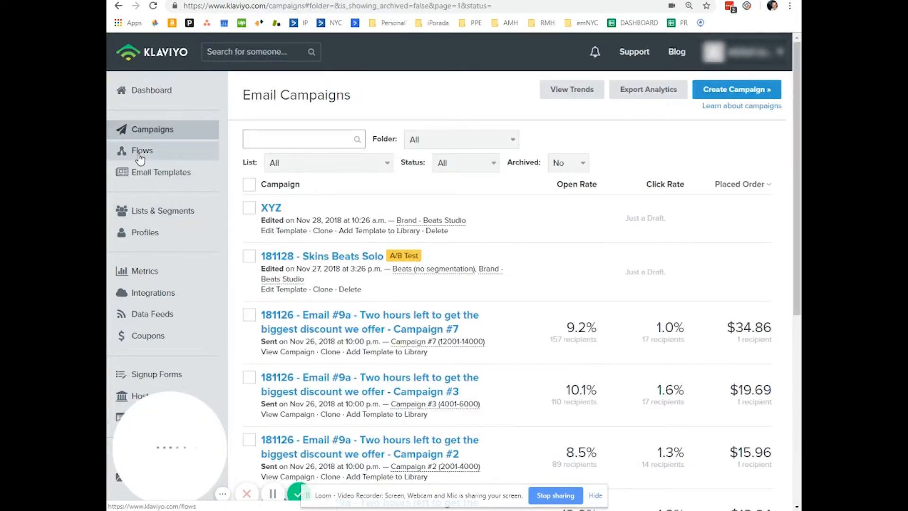
left_click(704, 97)
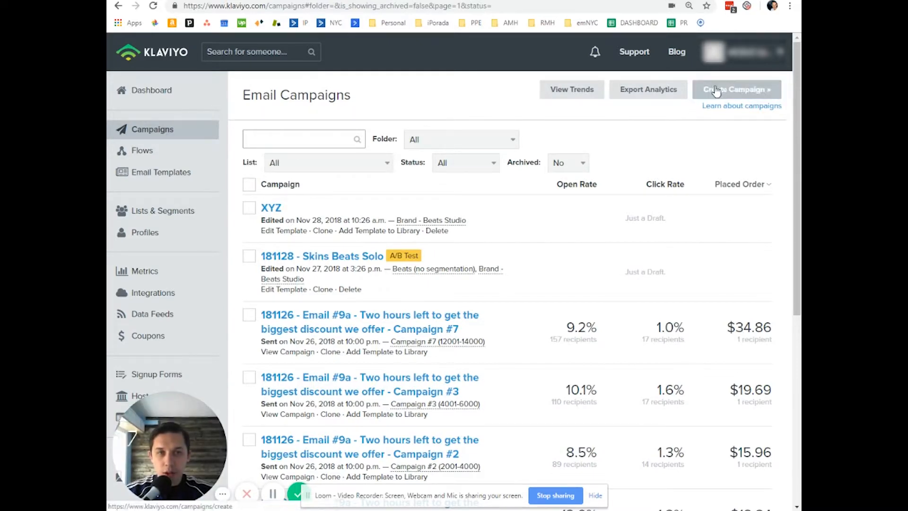
left_click(325, 161)
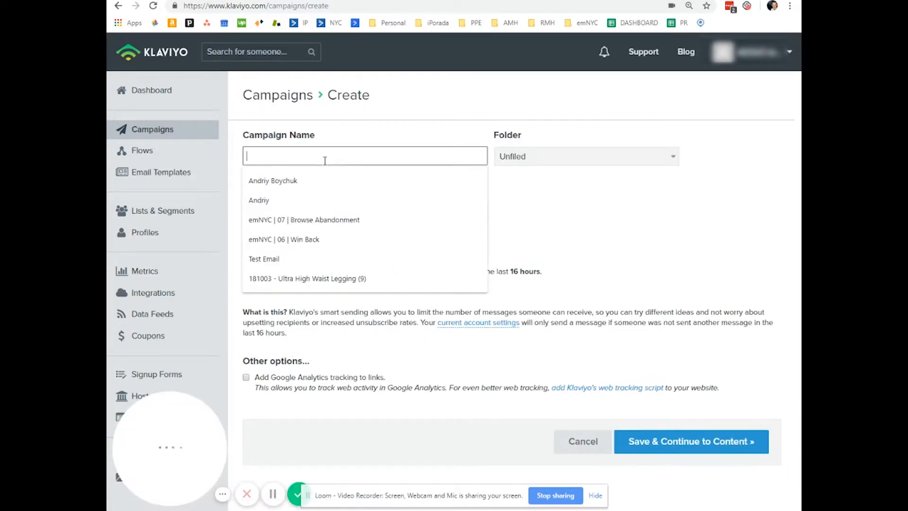
type("XYZ ")
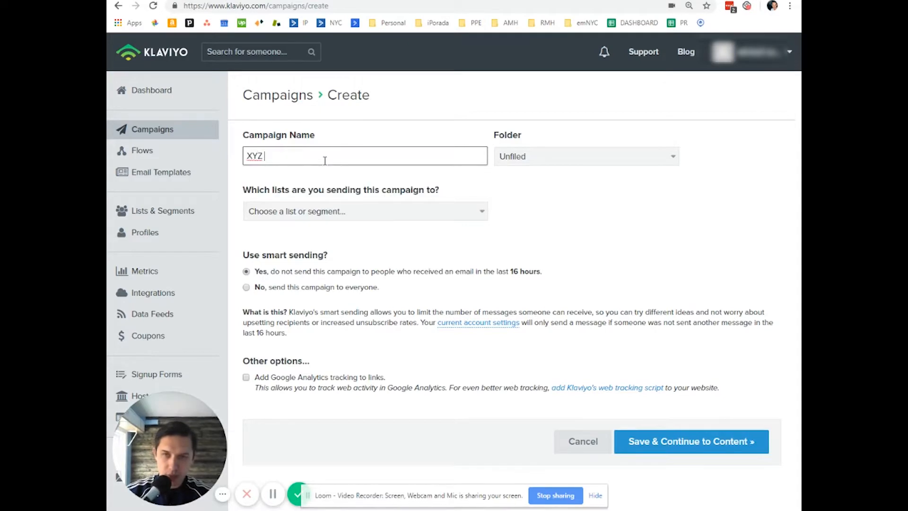
type("Video")
Choose the Campaign #1 (0-2000) segment as the campaign's recipients.
left_click(367, 221)
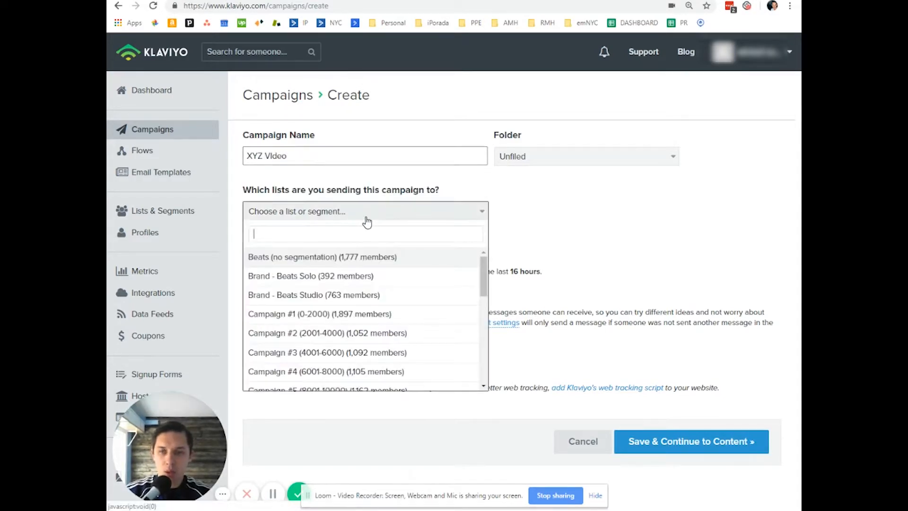
type("ma")
key("BackSpace")
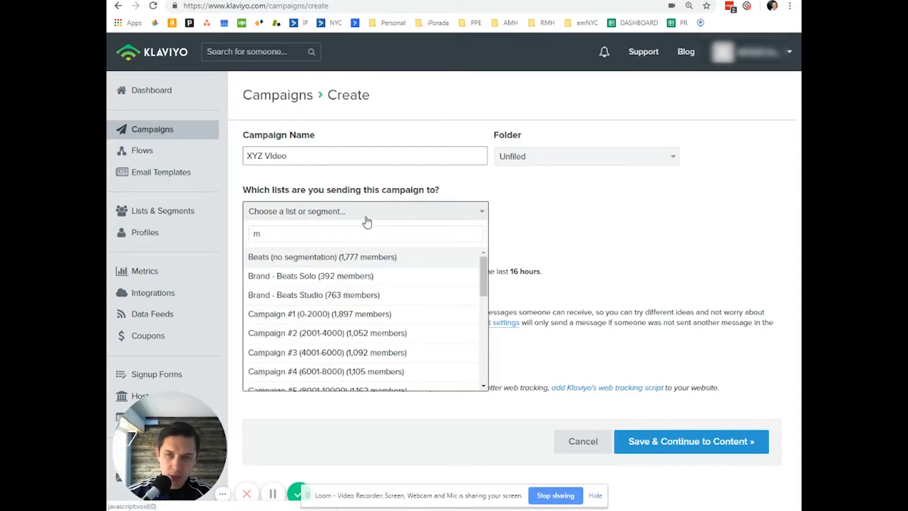
type("as")
key("BackSpace")
key("BackSpace")
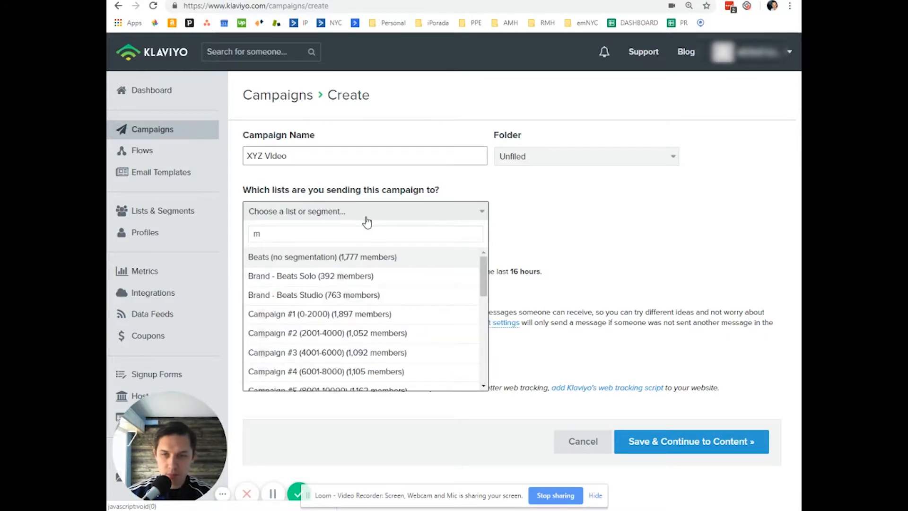
type("a")
key("BackSpace")
left_click(394, 316)
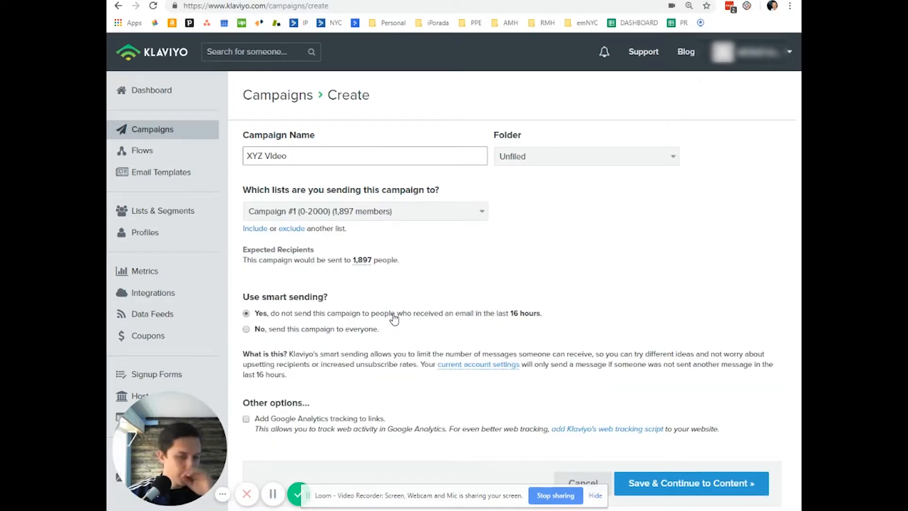
Save the recipients, continue to the campaign content and base the email on the library template with the "View our new collection" link.
left_click(707, 486)
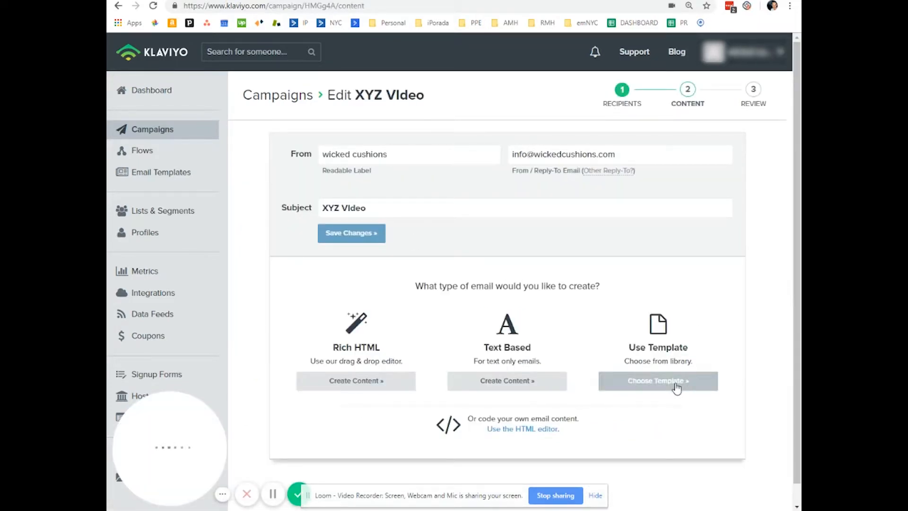
left_click(676, 385)
left_click(303, 292)
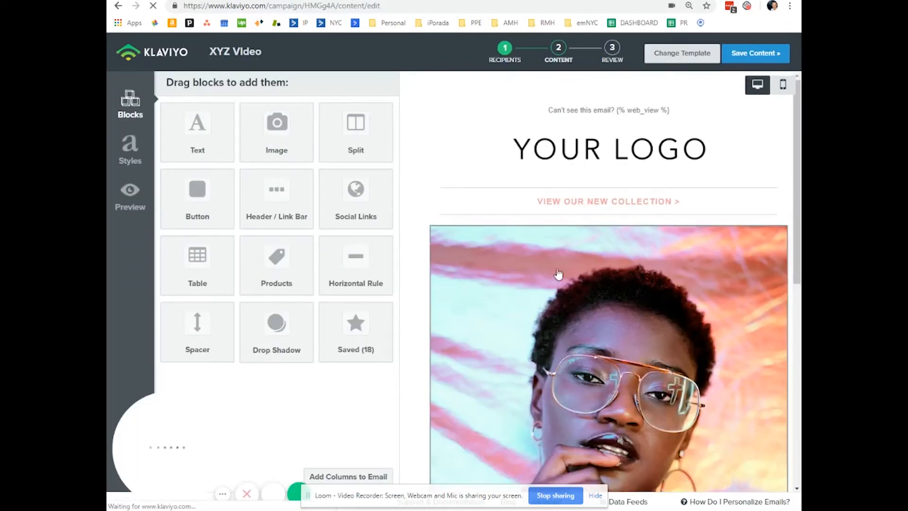
Insert a product block above the main photo, populate it from the Example_Video feed and save the block.
scroll(515, 244, "down", 5)
scroll(473, 241, "up", 6)
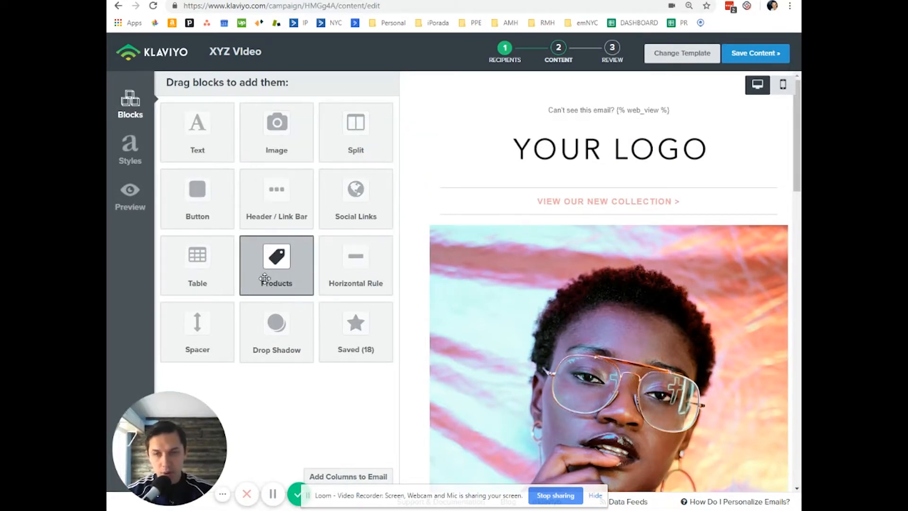
left_click_drag(272, 279, 602, 334)
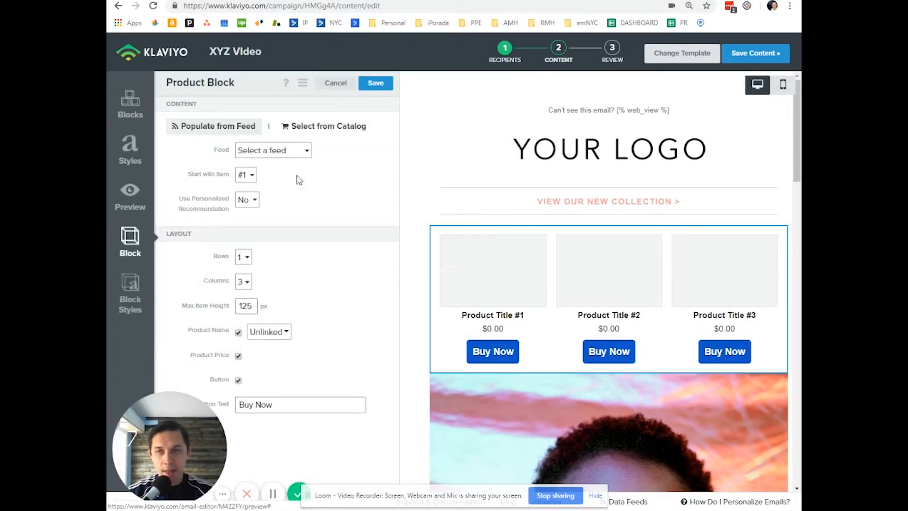
left_click(304, 150)
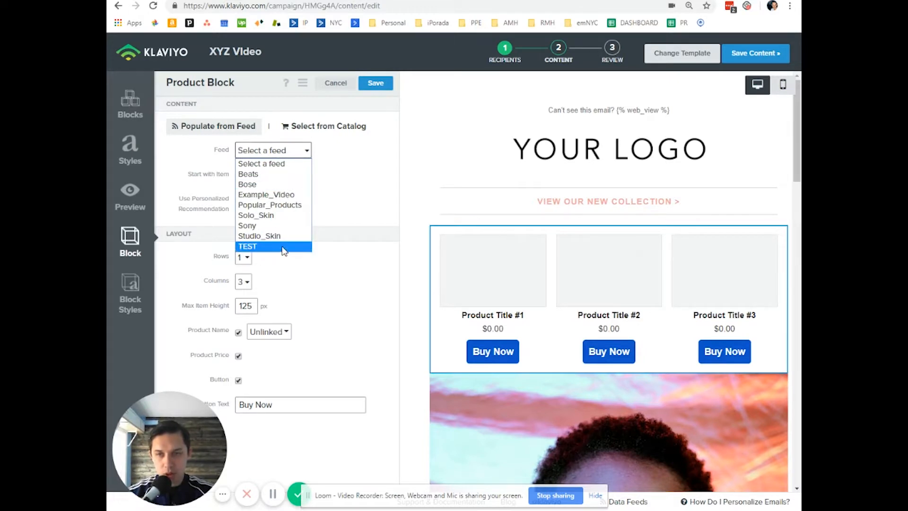
left_click(279, 194)
left_click(373, 90)
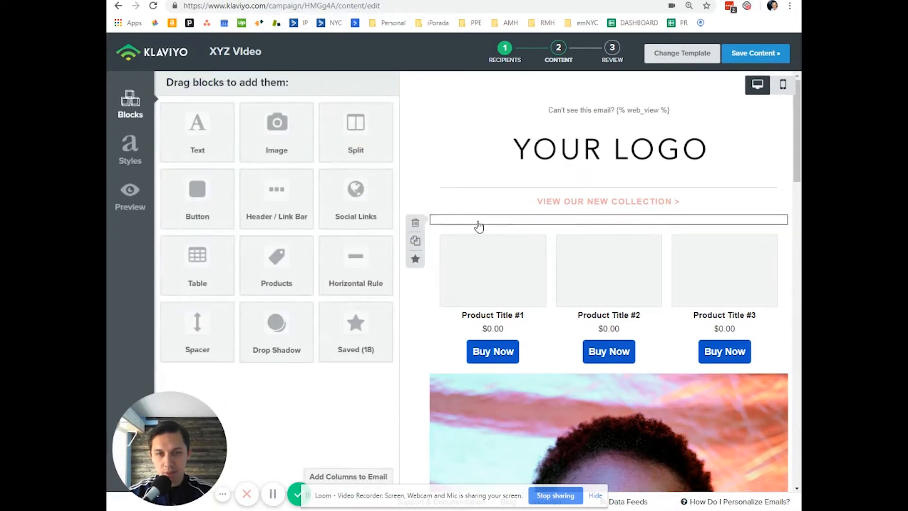
Preview the email directly in Klaviyo, check the products in the new block, and close the preview.
left_click(127, 204)
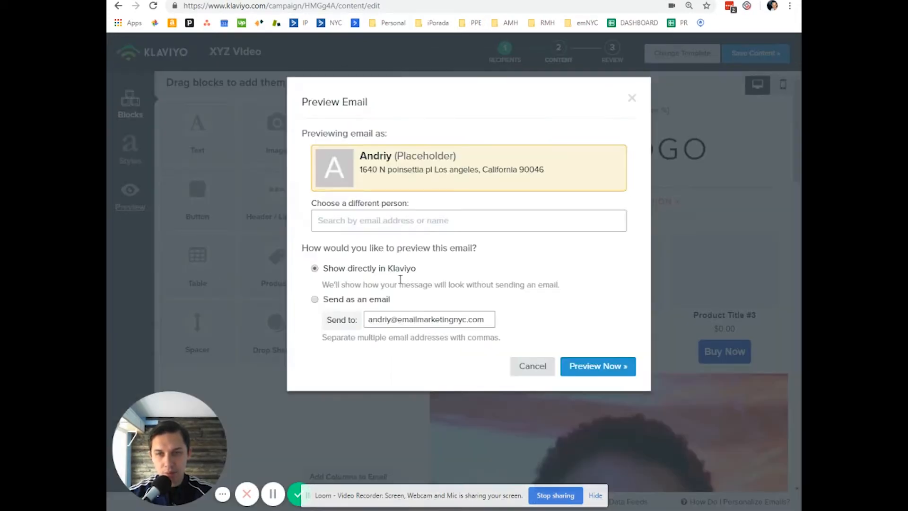
left_click(589, 365)
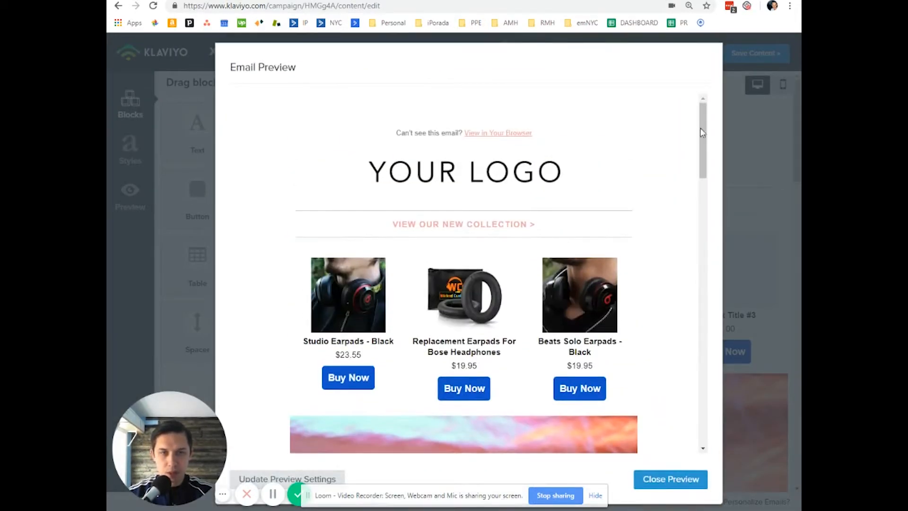
left_click_drag(703, 134, 703, 154)
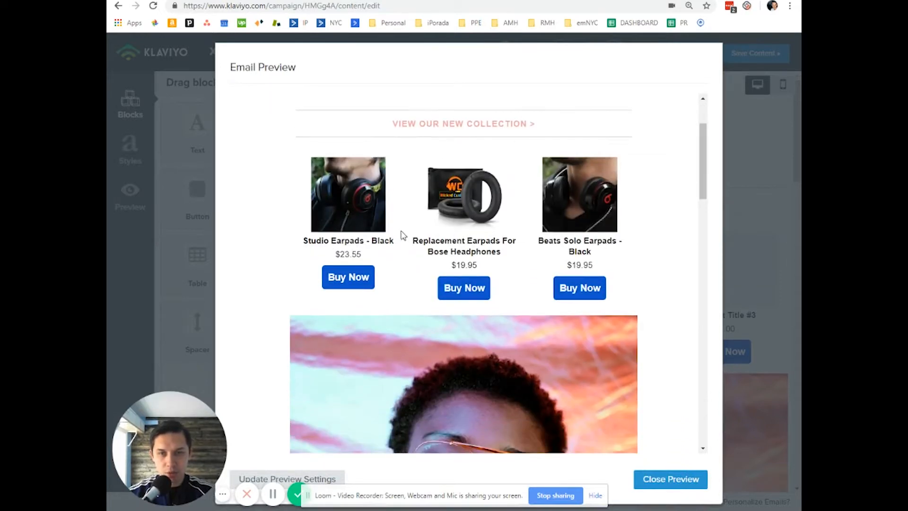
left_click(783, 195)
Set Use Personalized Recommendation to Yes for the product block and save it.
left_click(574, 296)
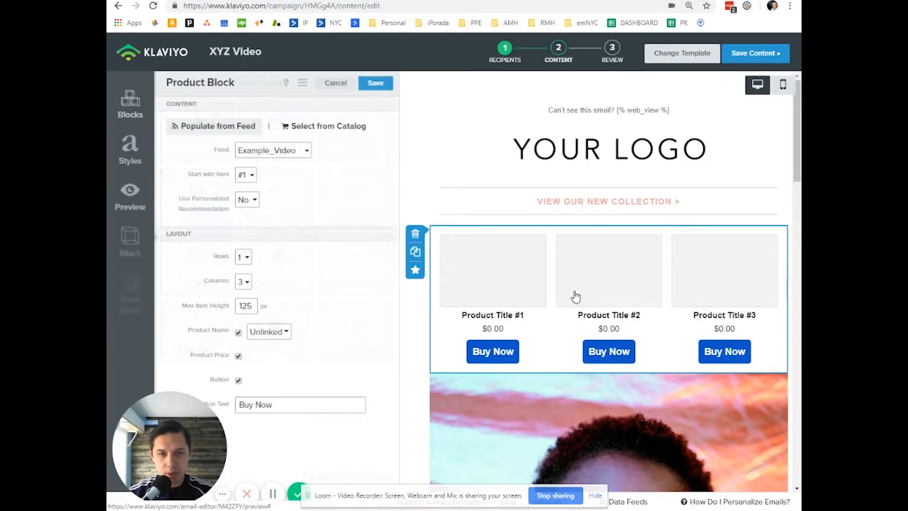
left_click(241, 202)
left_click(245, 223)
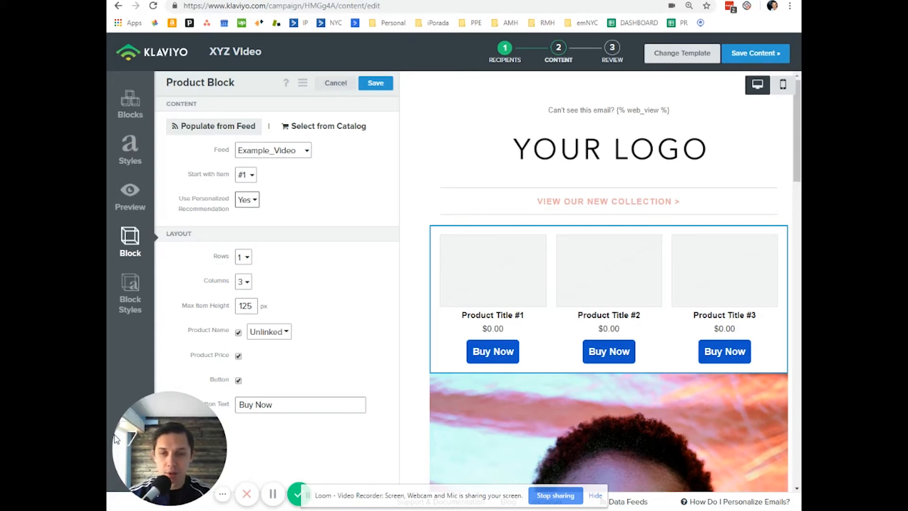
mouse_move(416, 194)
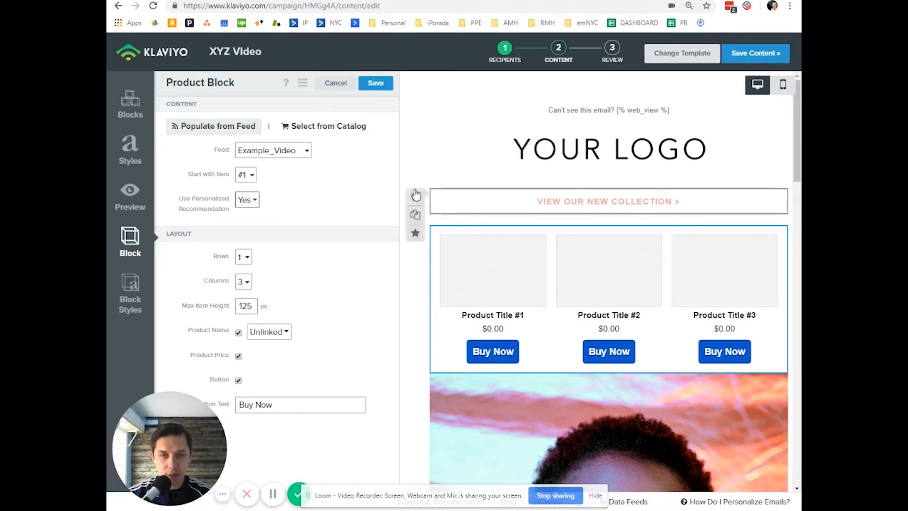
left_click(376, 82)
Reopen the product block and turn off its button, product price and product name.
left_click(448, 251)
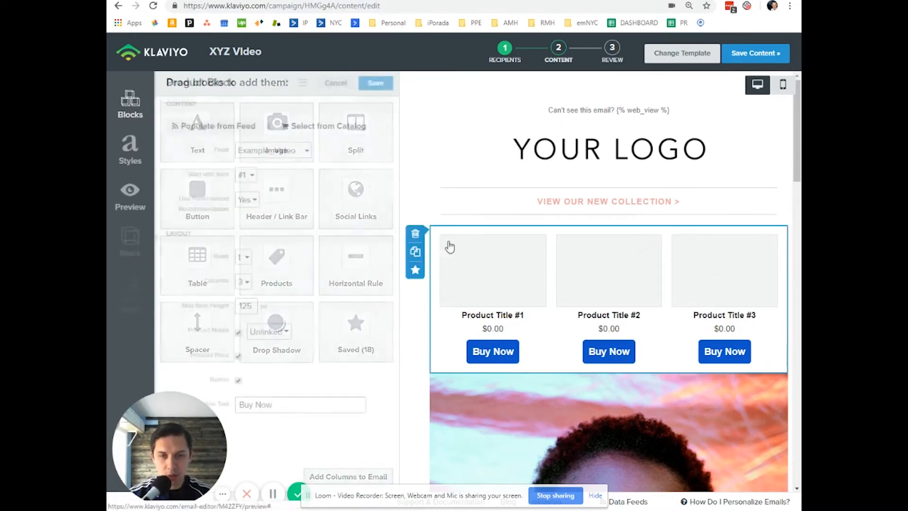
left_click(238, 381)
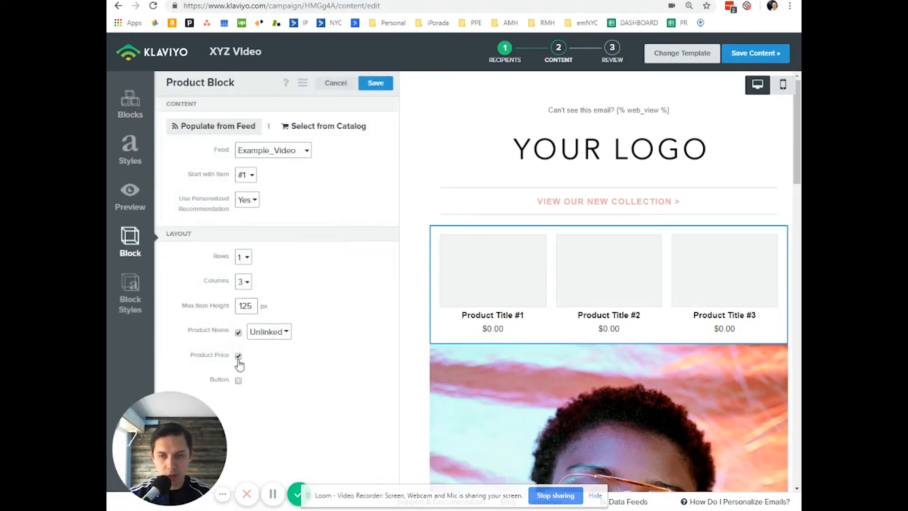
left_click(238, 355)
left_click(239, 331)
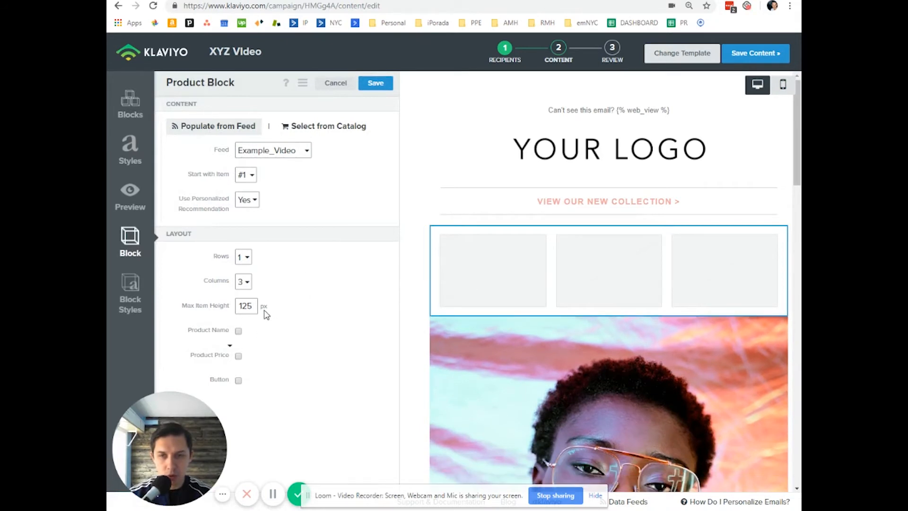
Set the product block's layout to 3 rows and check the resulting grid in the email.
left_click(246, 257)
left_click(244, 292)
scroll(642, 256, "down", 3)
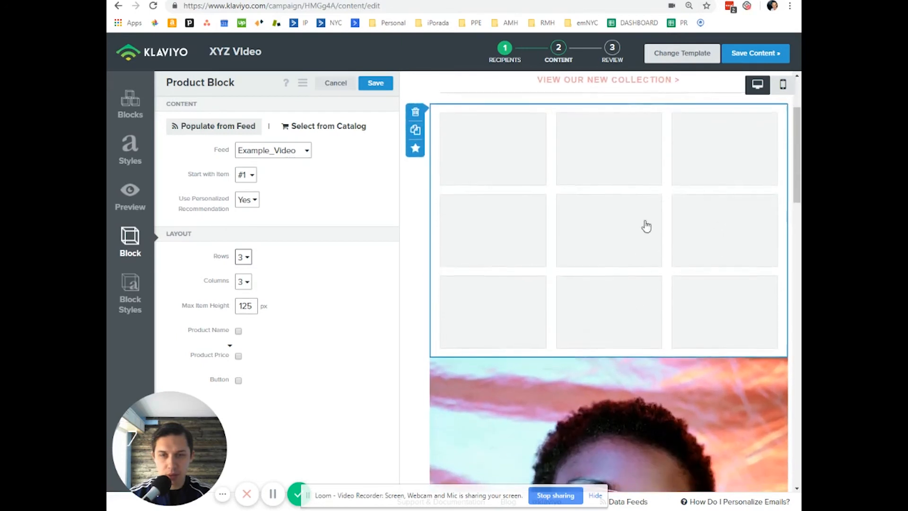
scroll(645, 226, "up", 2)
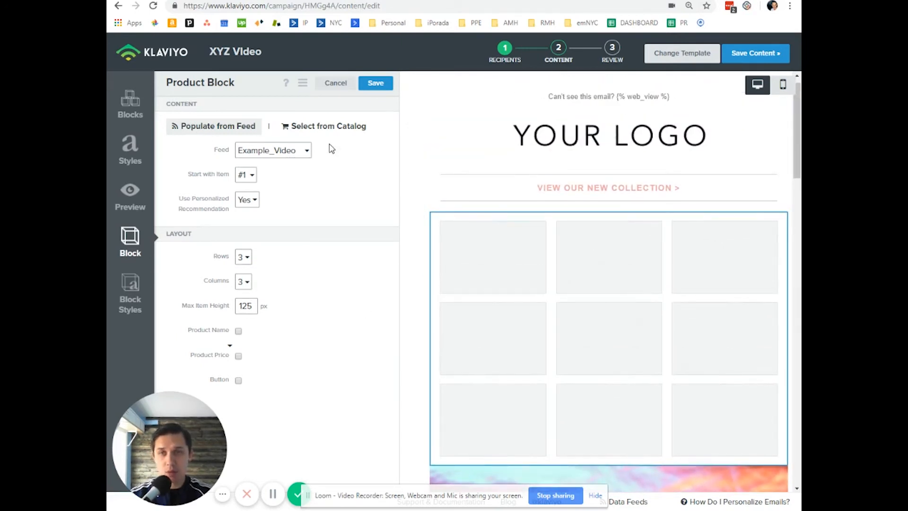
Browse the catalog products selectable for the product block, close the browser without adding any, and return the block to feed population.
left_click(320, 129)
left_click(316, 151)
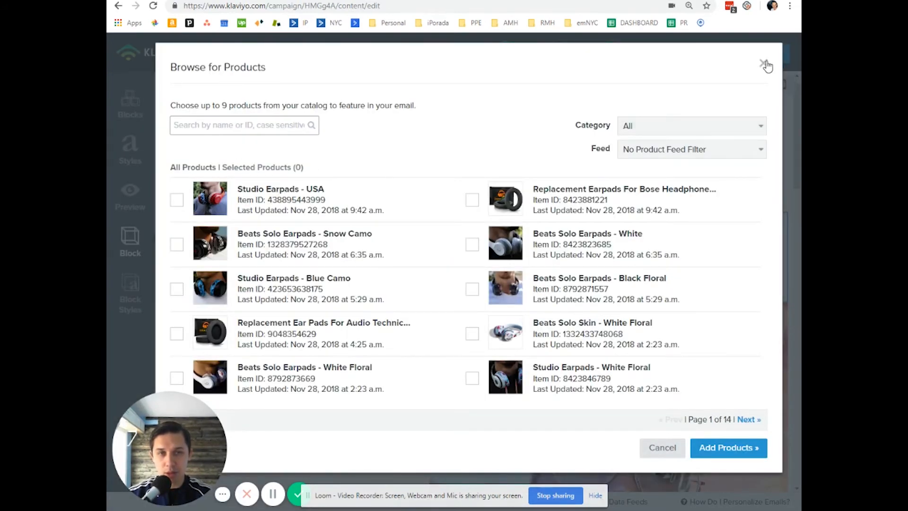
left_click(764, 64)
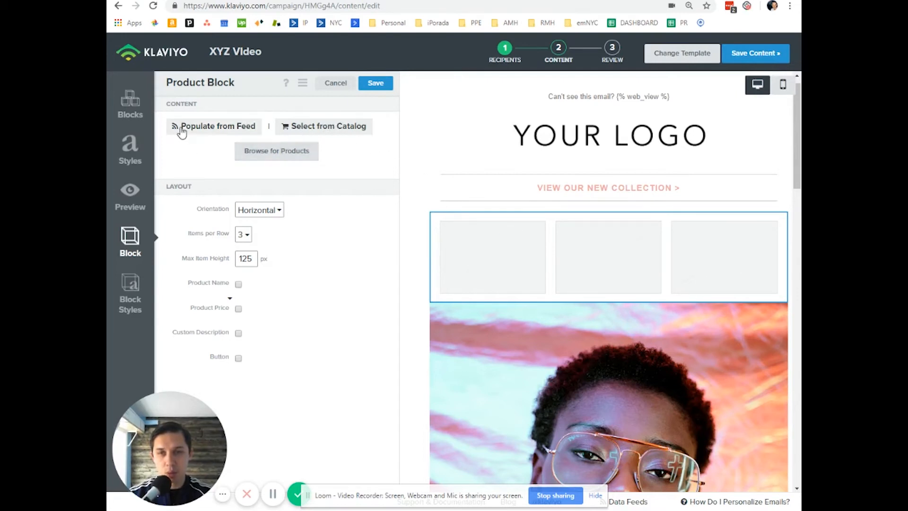
left_click(201, 127)
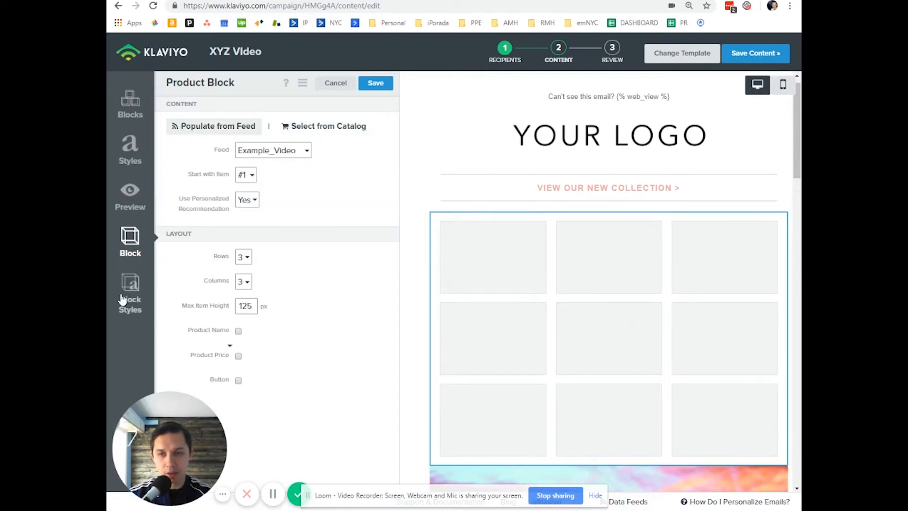
Save the product block, then preview the email directly in Klaviyo to check the product image grid and close the preview.
left_click(376, 83)
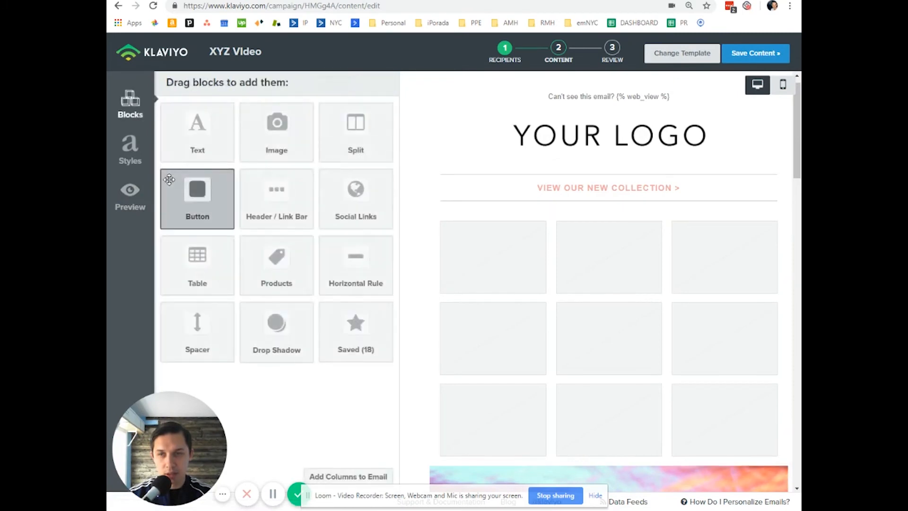
left_click(130, 195)
left_click(620, 377)
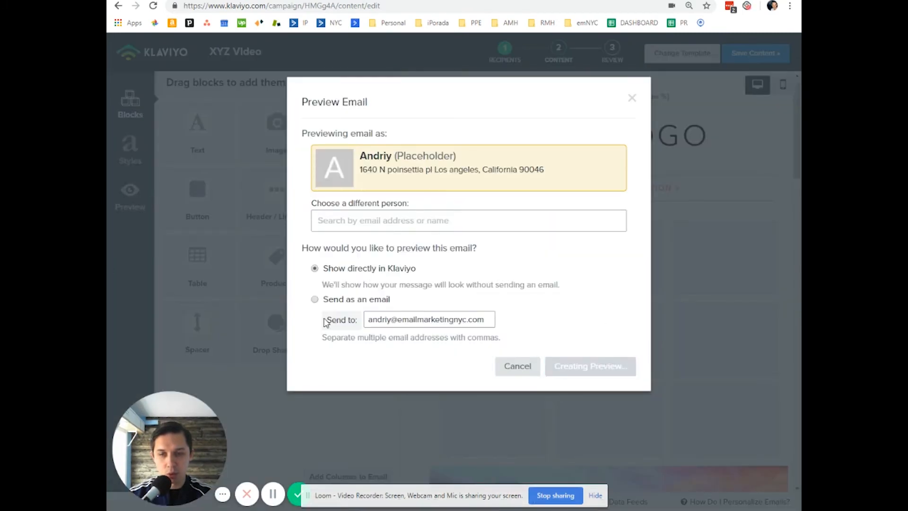
scroll(590, 303, "down", 3)
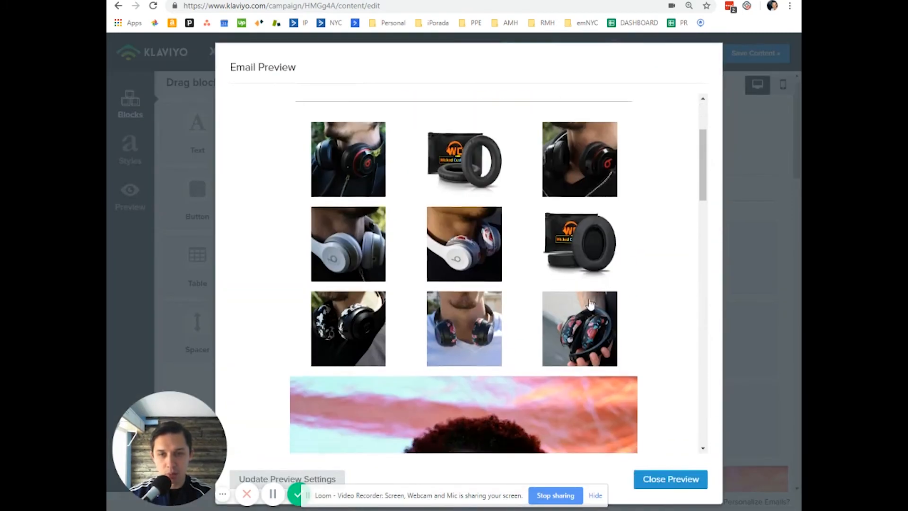
left_click(660, 480)
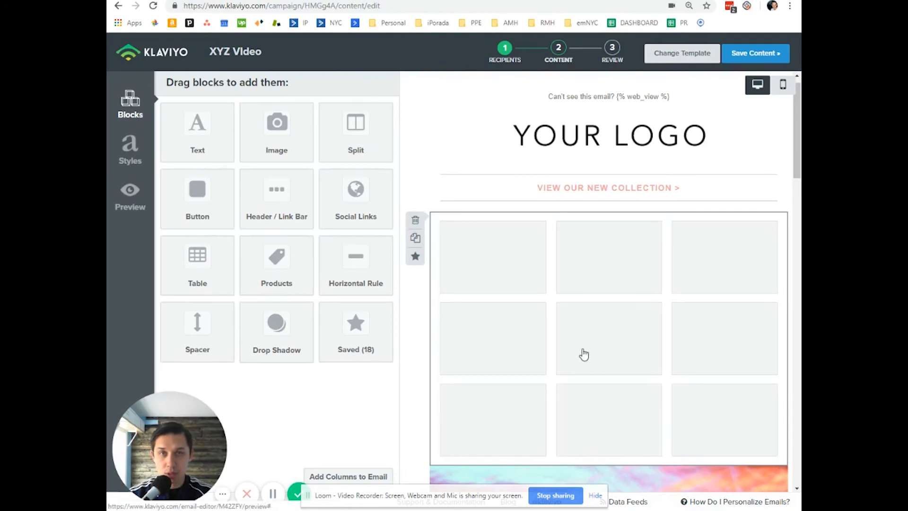